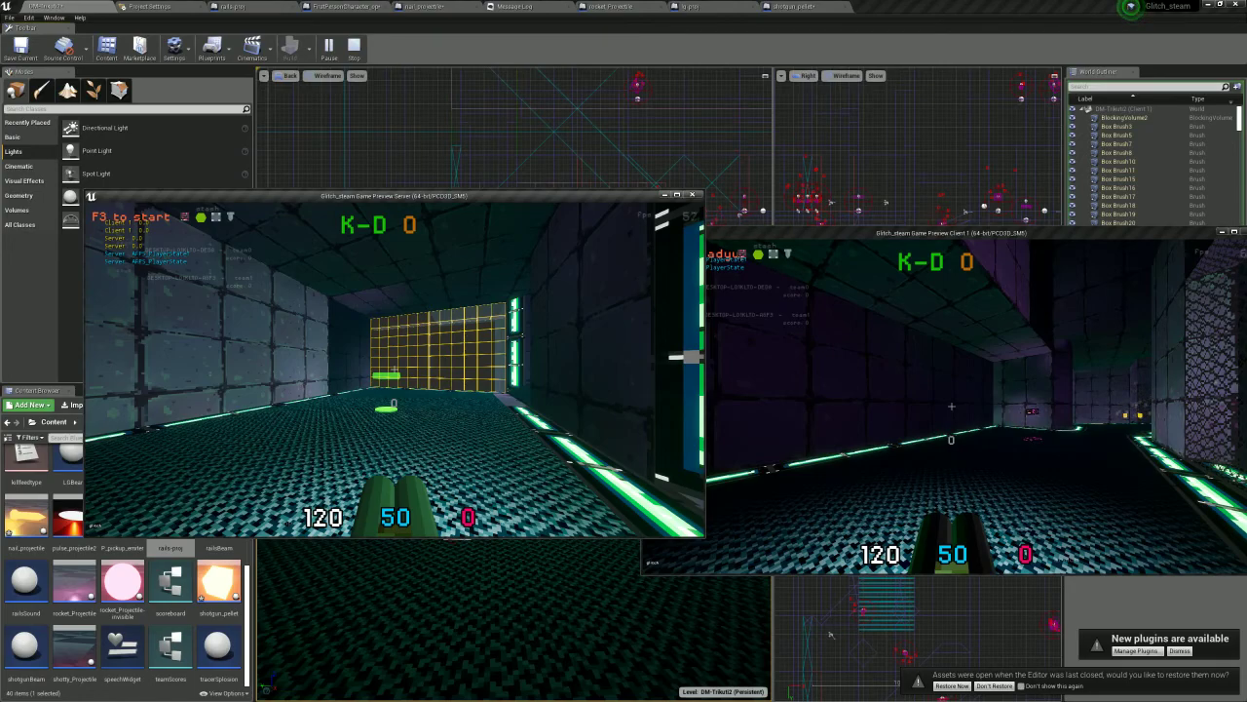
Walk the client player down the corridor and fire its weapon to test beam lighting
key(w)
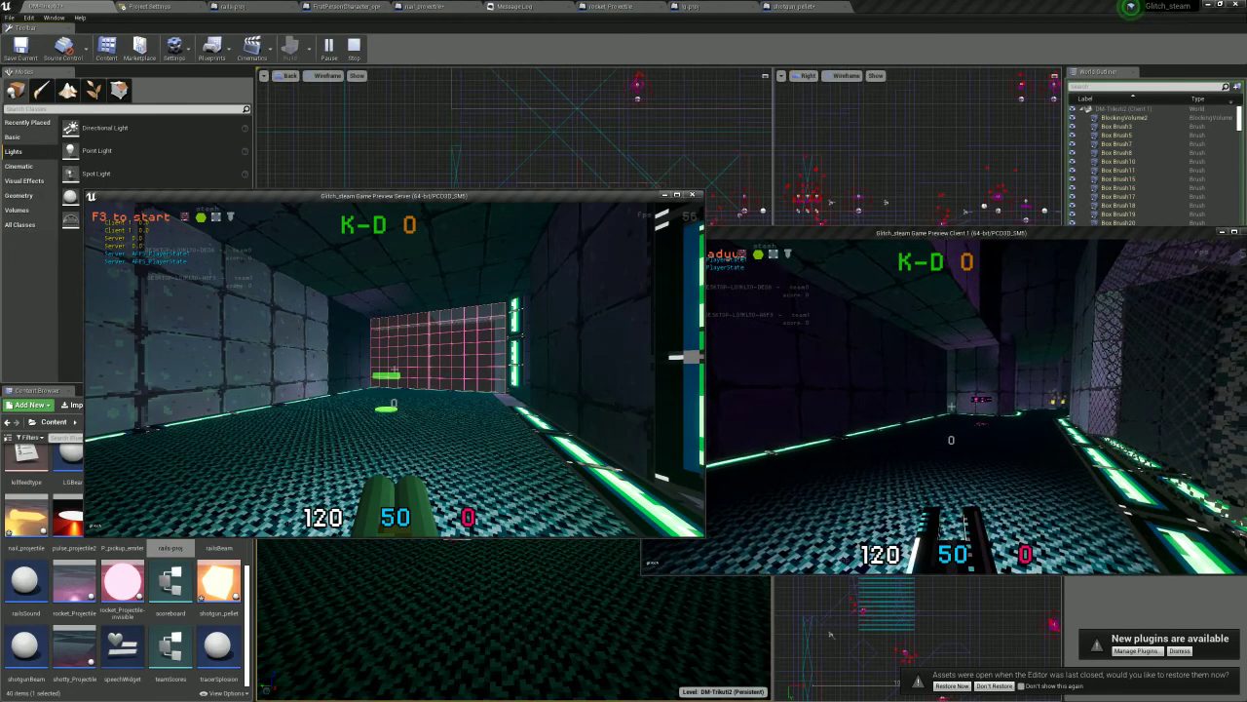
key(w)
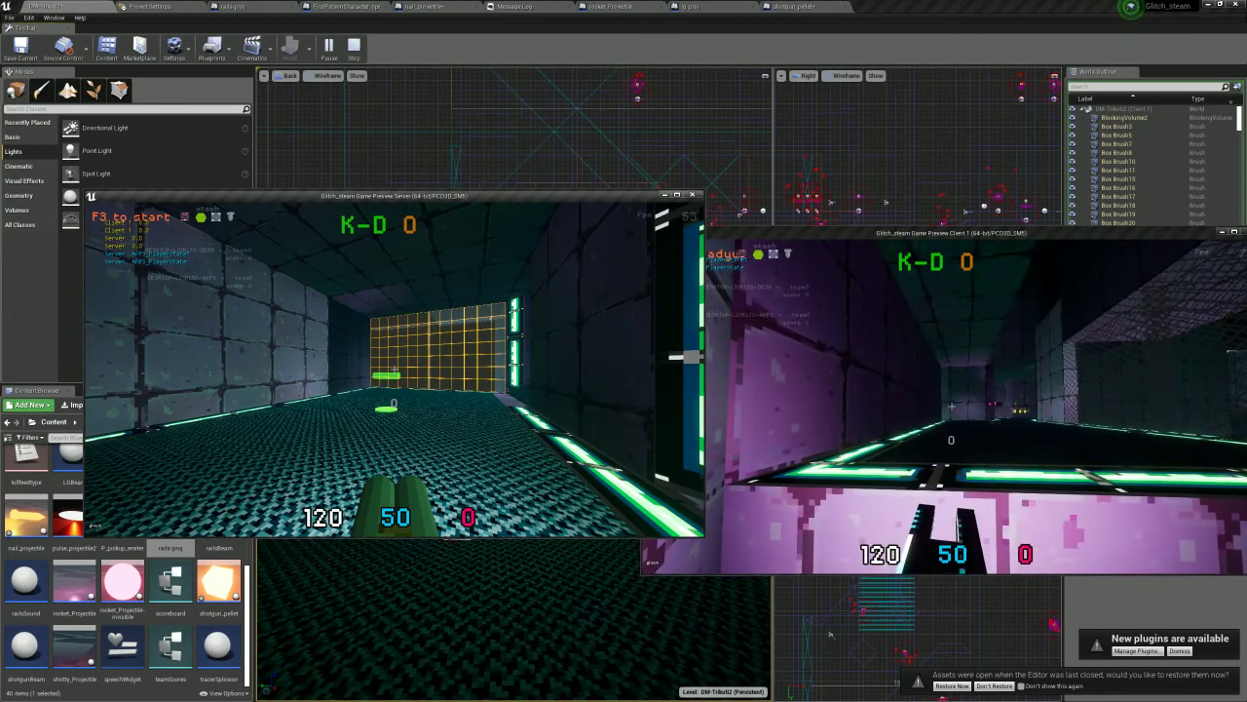
key(w)
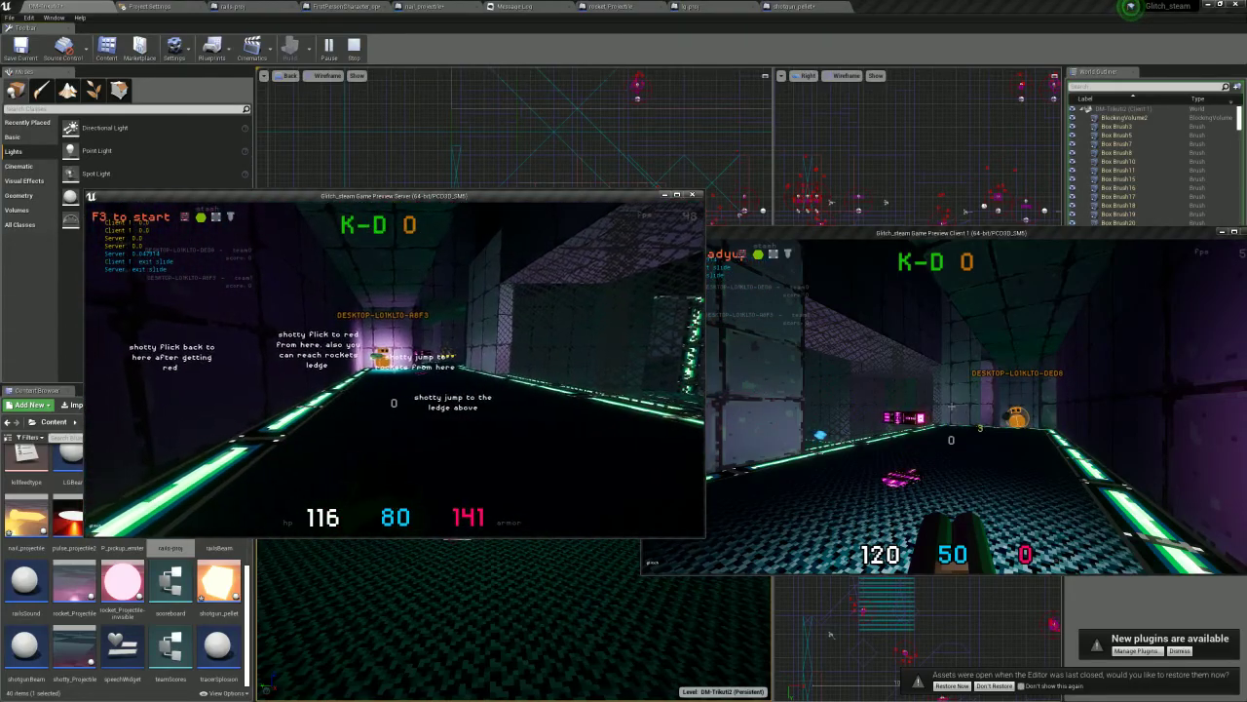
Open the Windows task switcher showing both Unreal Engine preview windows
key(super+Tab)
key(Escape)
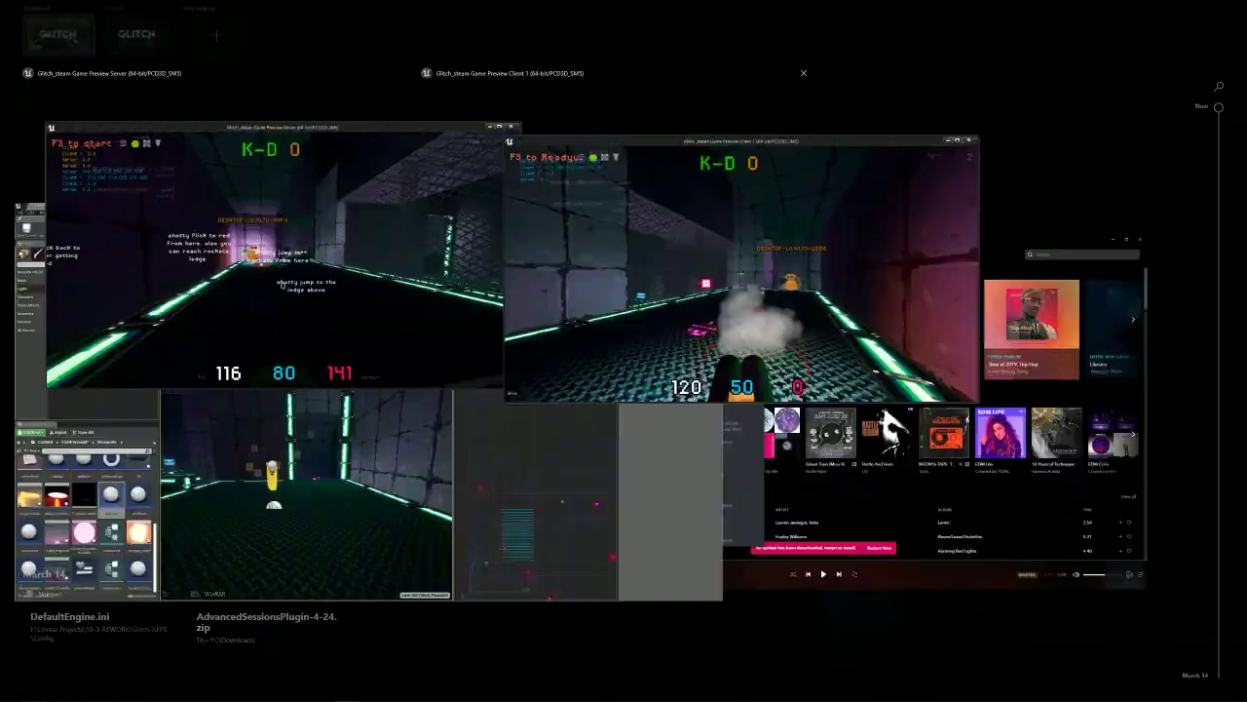